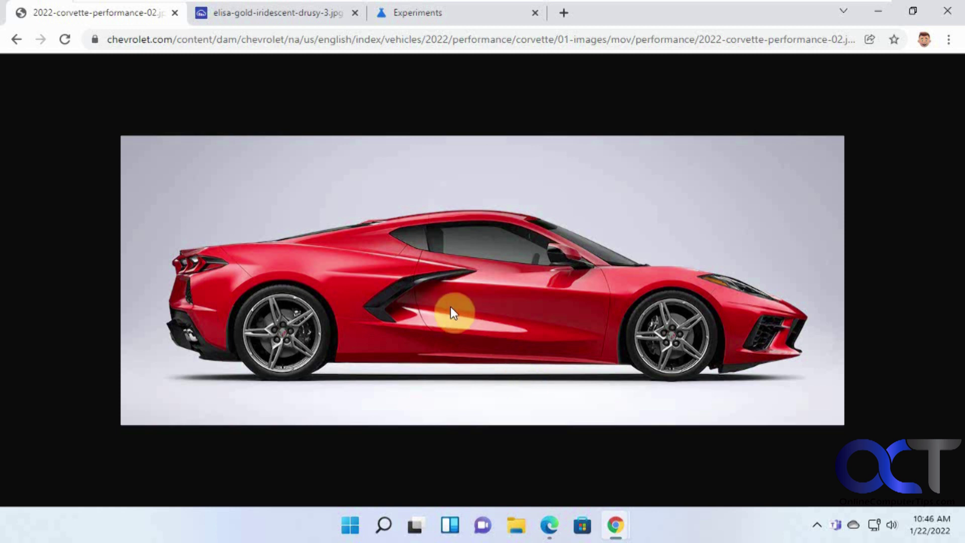
Step: Reverse-image search the Corvette photo via Search Google for image and scroll through the results
right_click(413, 288)
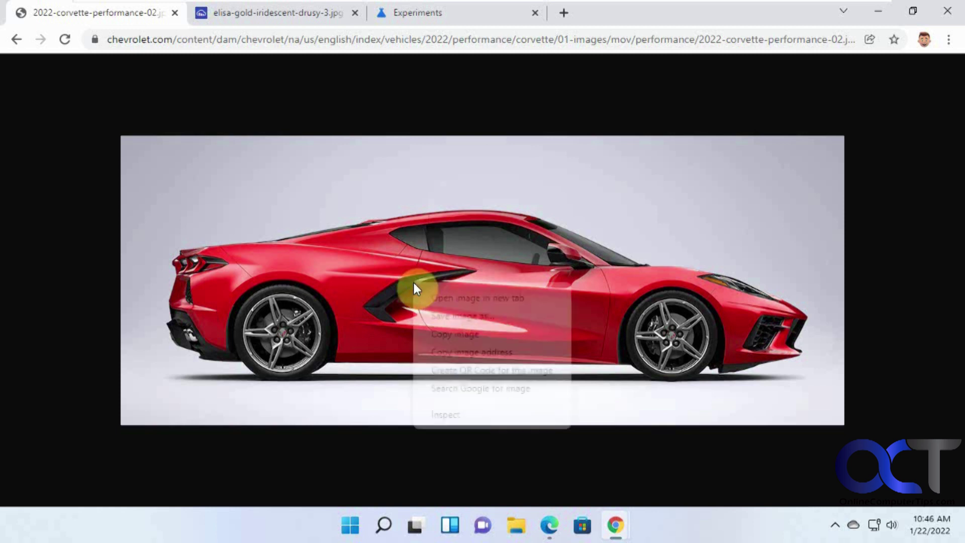
click(472, 391)
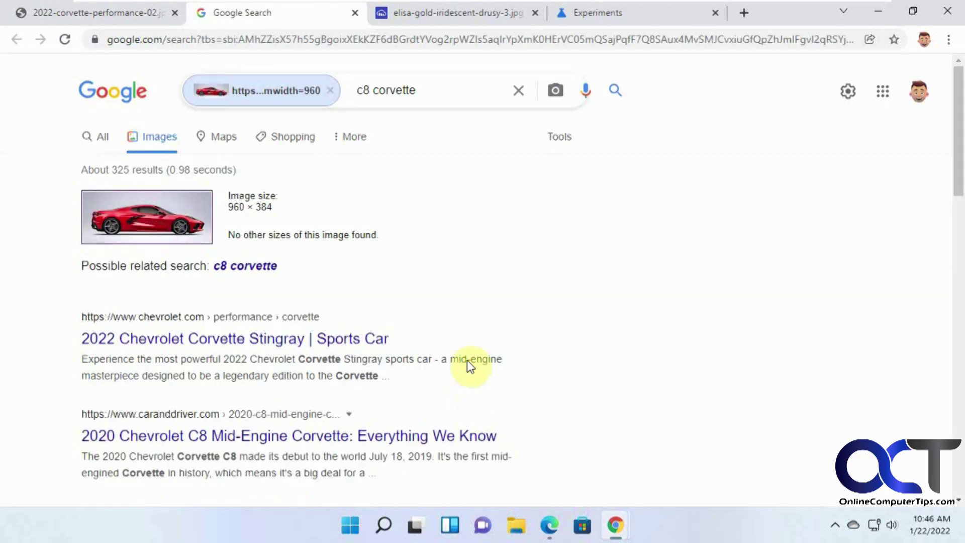
scroll(455, 336, down, 3)
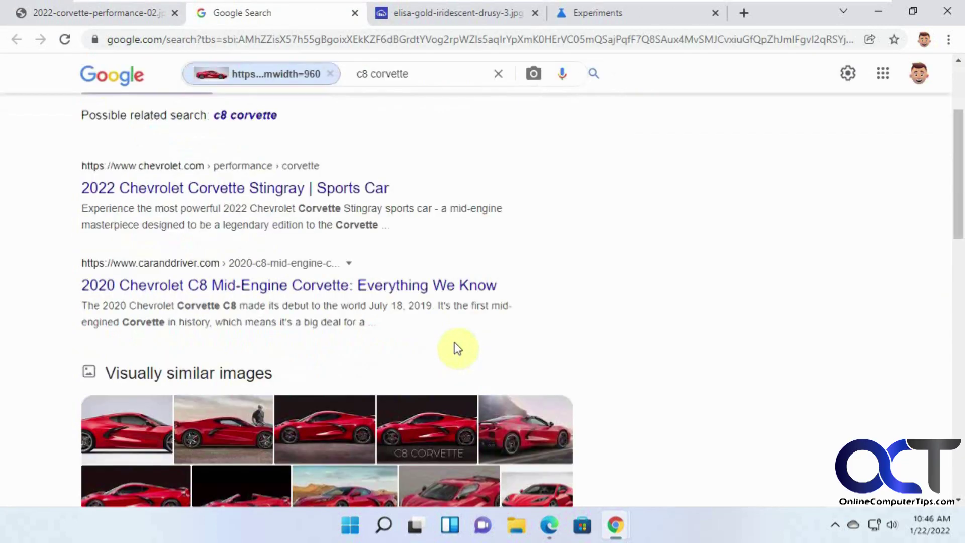
scroll(457, 345, down, 3)
scroll(491, 400, up, 1)
scroll(490, 401, up, 5)
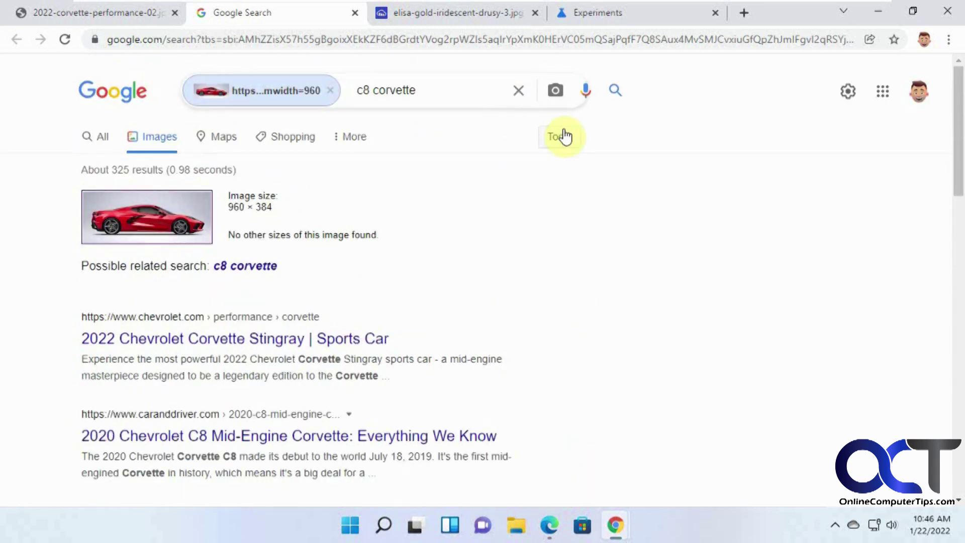
Step: Leave VMware full screen and search the Corvette photo with Google Lens in the host browser
mouse_move(580, 7)
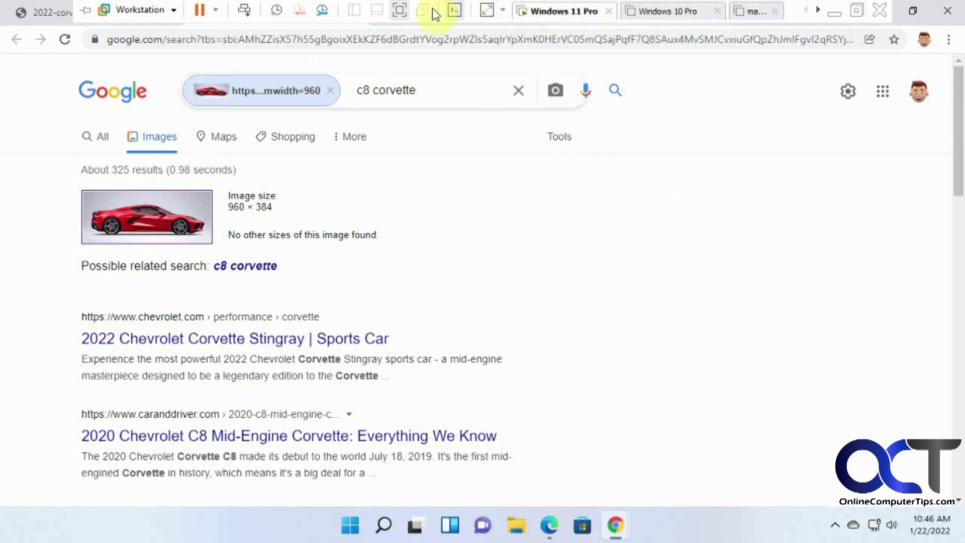
click(400, 10)
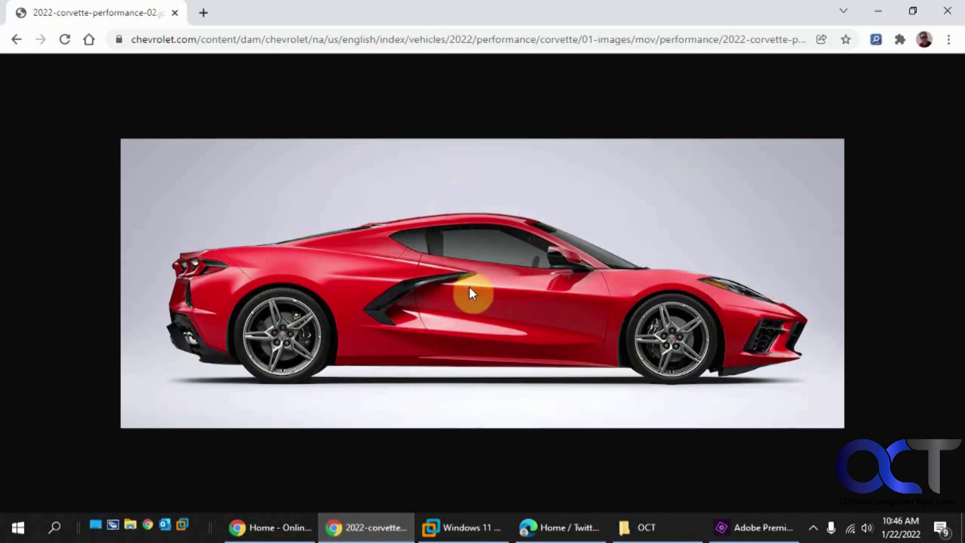
right_click(403, 288)
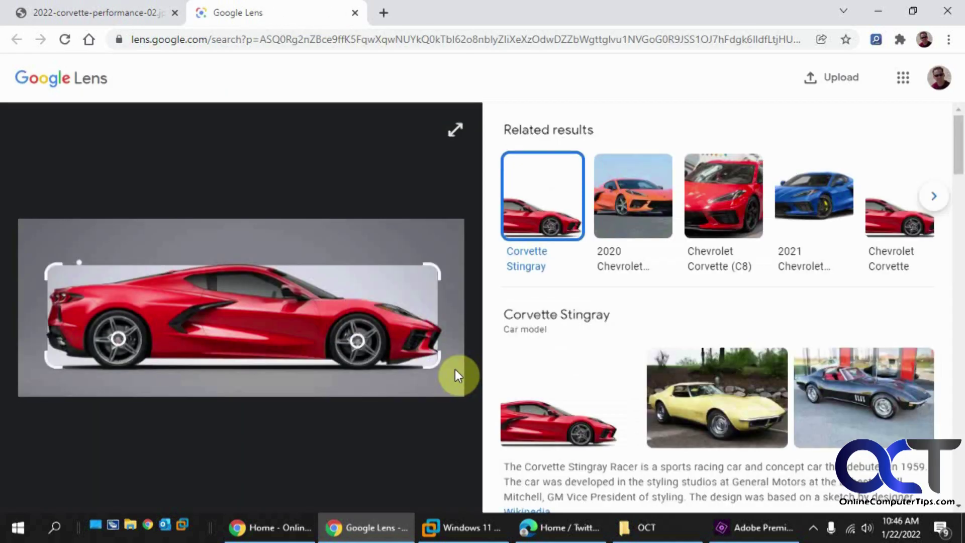
scroll(727, 334, down, 6)
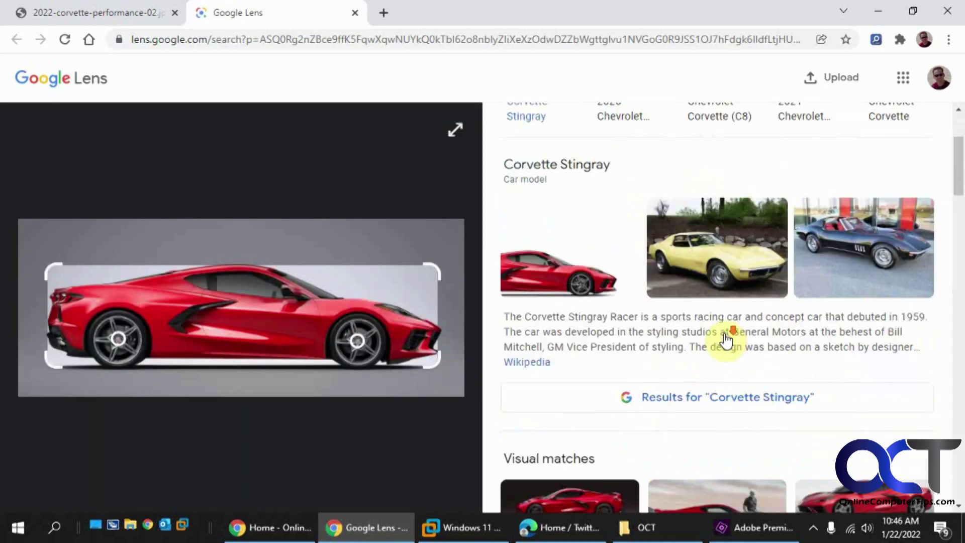
scroll(728, 341, down, 3)
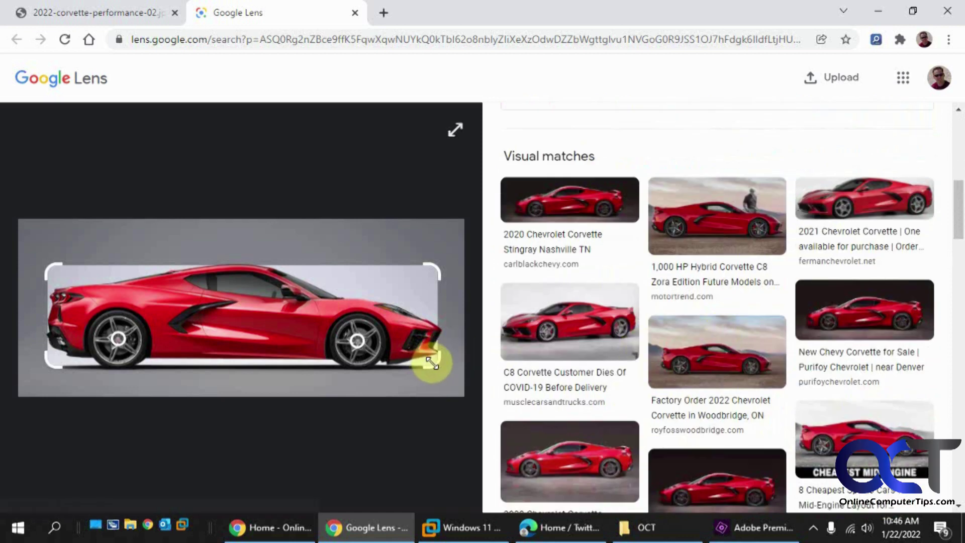
Step: Crop the Lens search region down to the car's rear wheel and review the matches
drag(432, 363, 150, 371)
drag(47, 267, 84, 302)
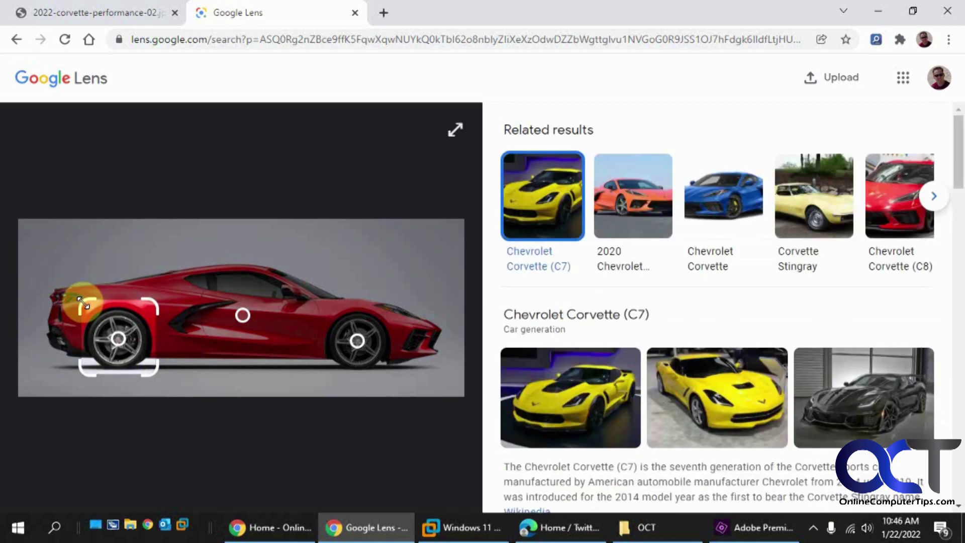
scroll(954, 387, down, 4)
scroll(954, 387, down, 8)
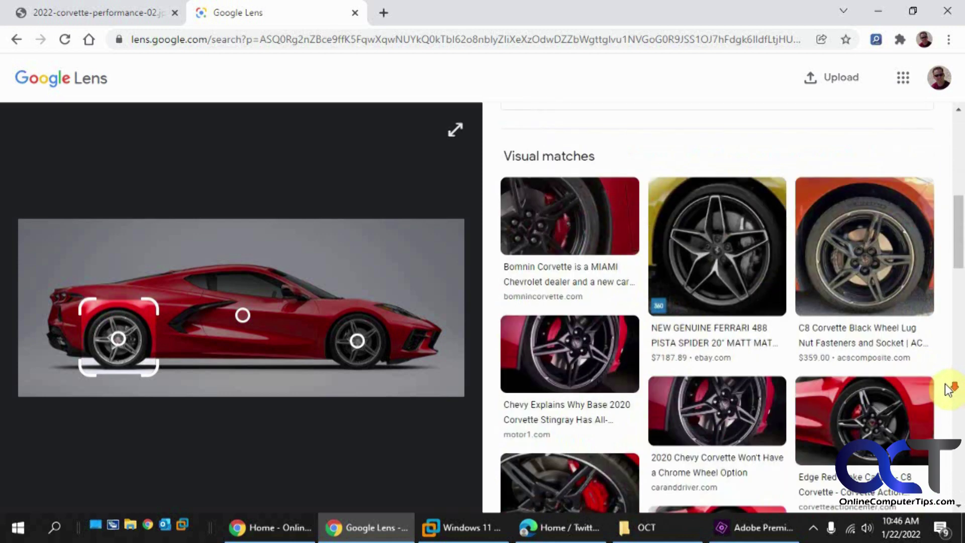
scroll(940, 385, down, 3)
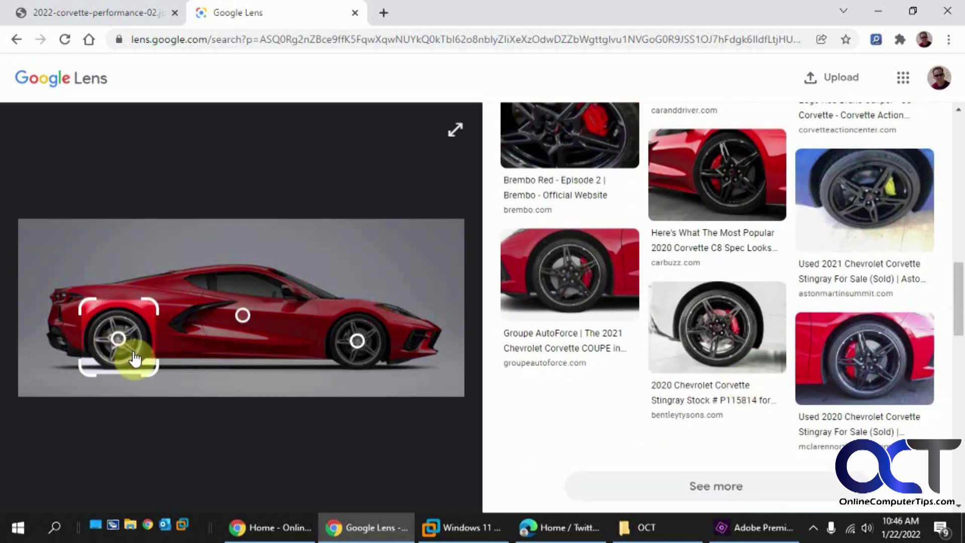
Step: Move the search region onto the side intake, review results, and return to the Corvette photo tab
drag(134, 355, 214, 327)
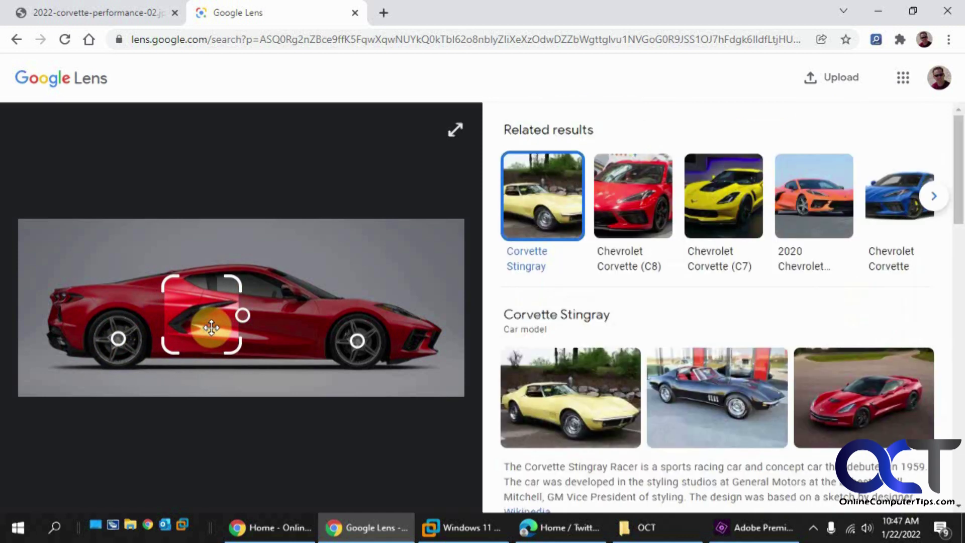
scroll(723, 358, down, 9)
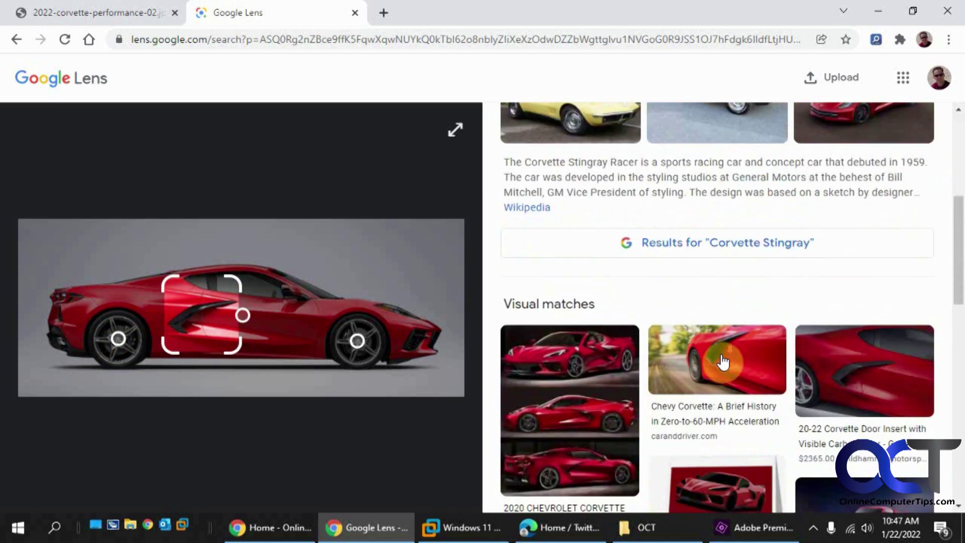
scroll(723, 361, down, 3)
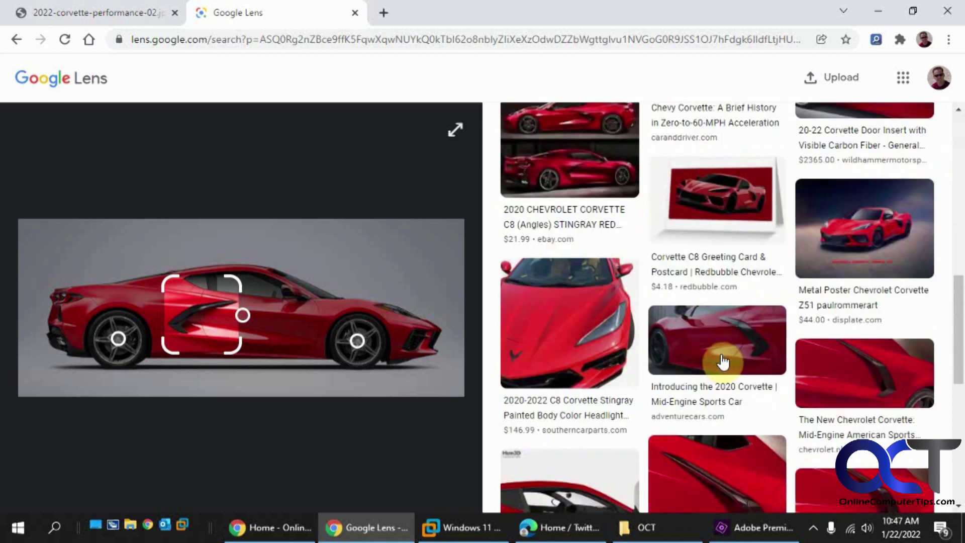
scroll(718, 383, down, 2)
click(130, 15)
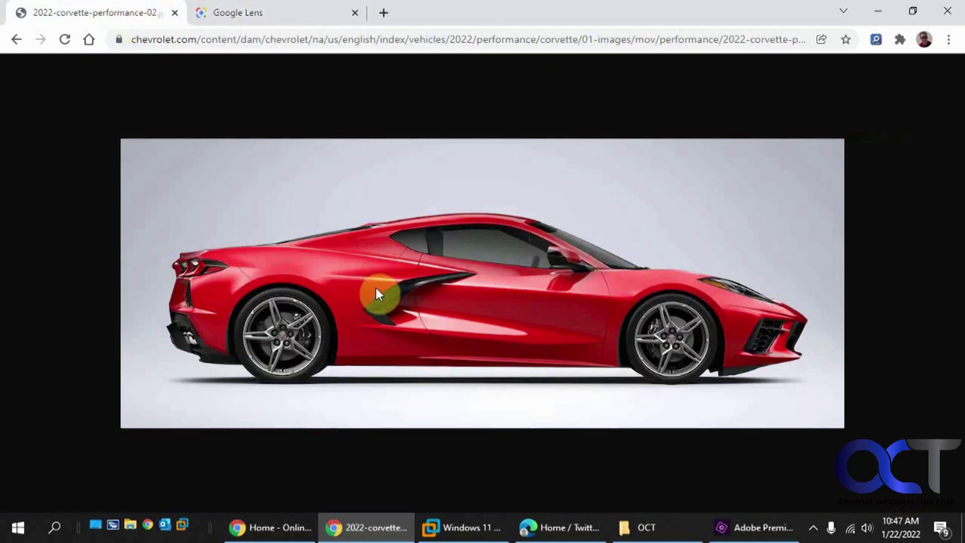
right_click(390, 296)
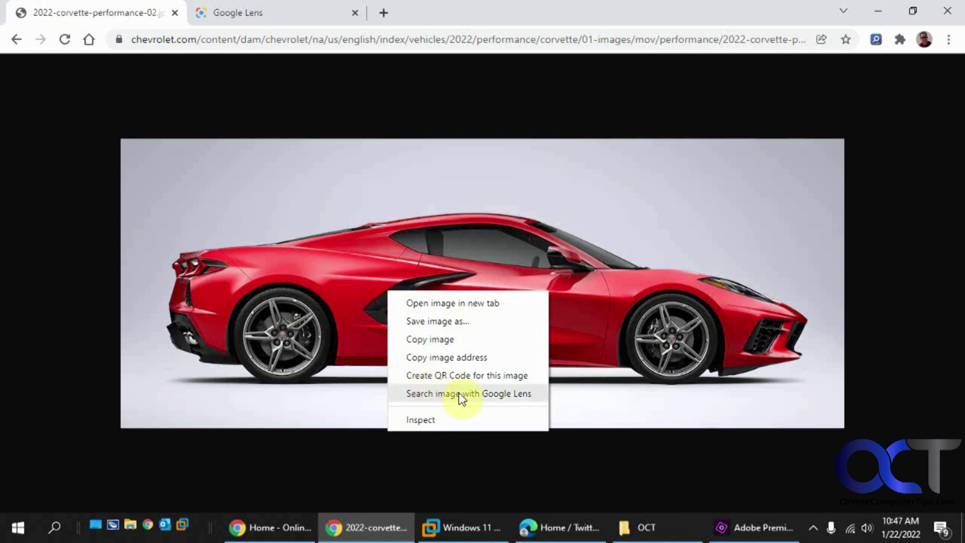
Step: Bring the Windows 11 virtual machine's Chrome to the front and dismiss the image menu
click(469, 525)
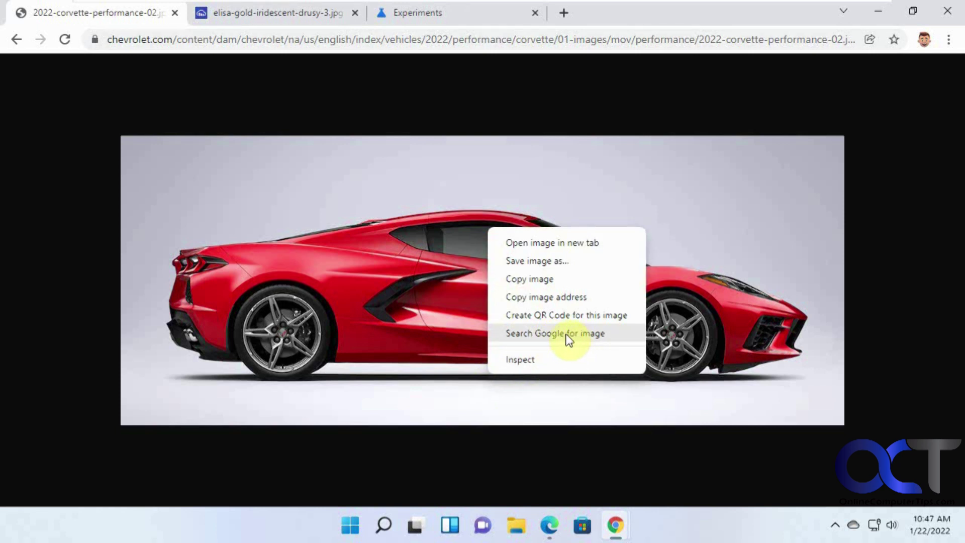
click(381, 367)
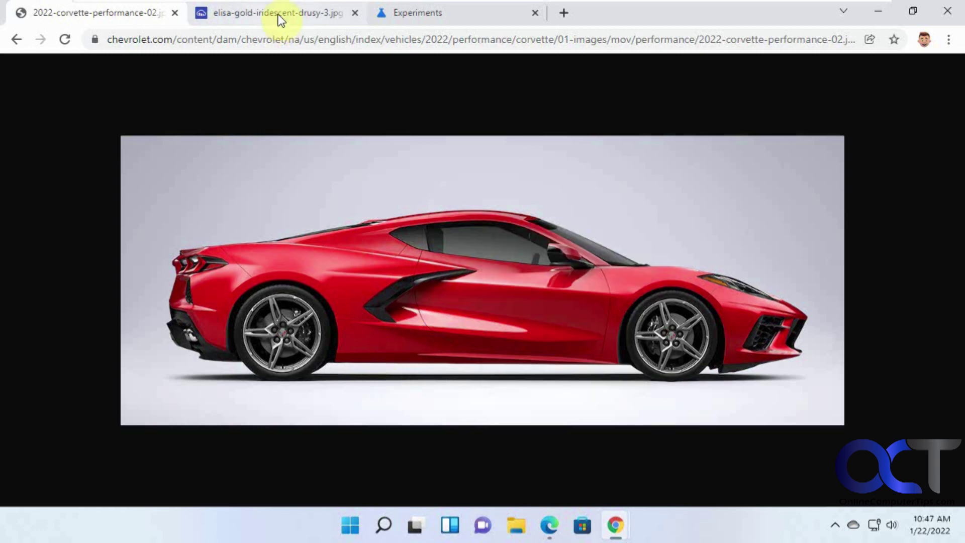
Step: Set the 'Search your screen with Google Lens' flag to Enabled in chrome://flags and relaunch Chrome
click(418, 15)
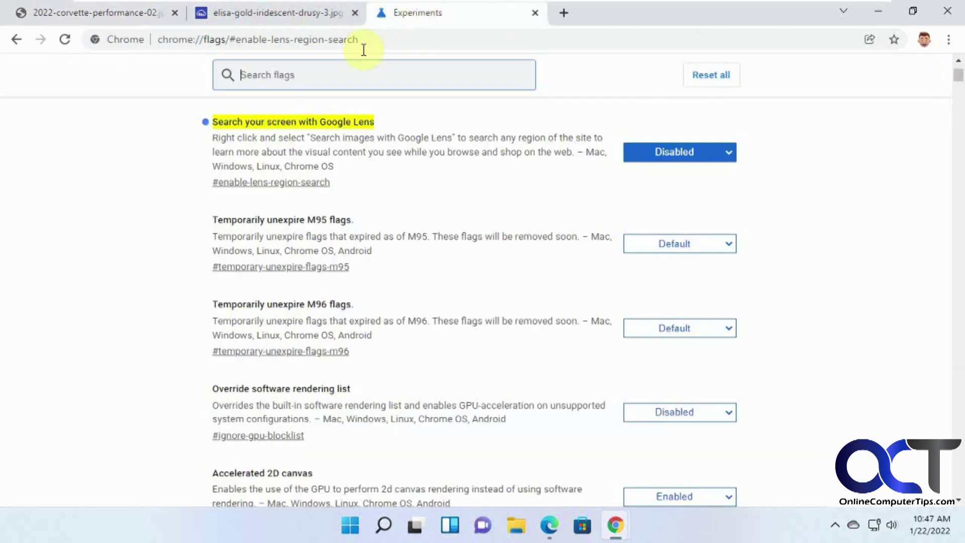
click(389, 38)
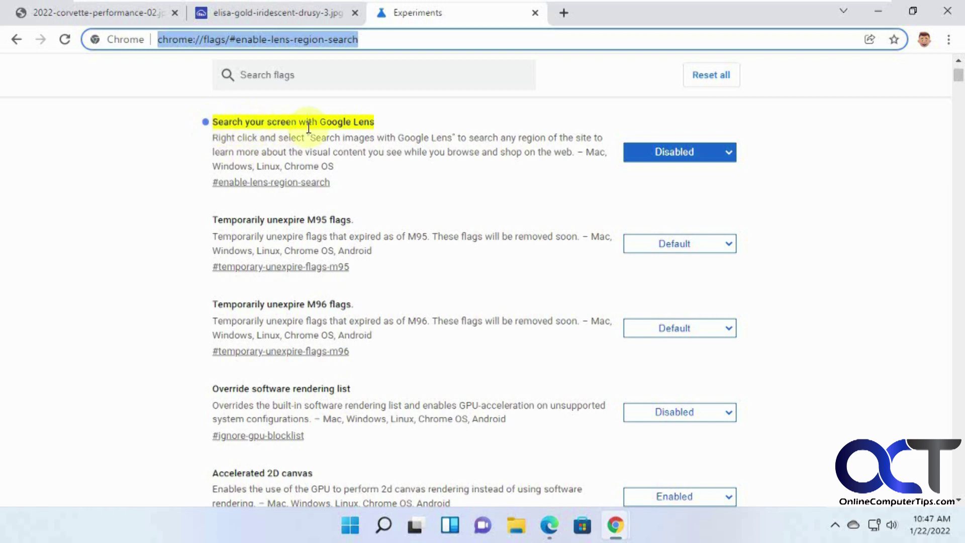
click(682, 156)
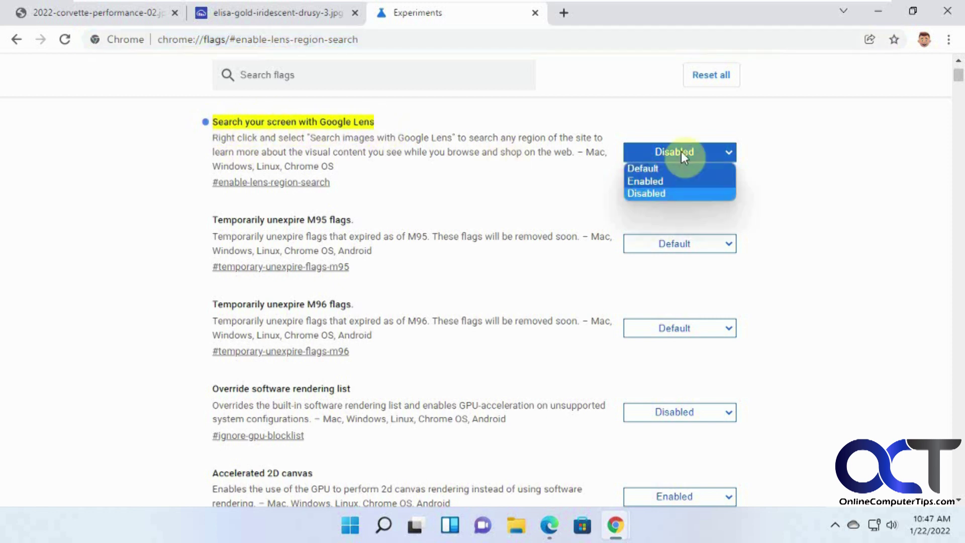
click(674, 182)
click(866, 471)
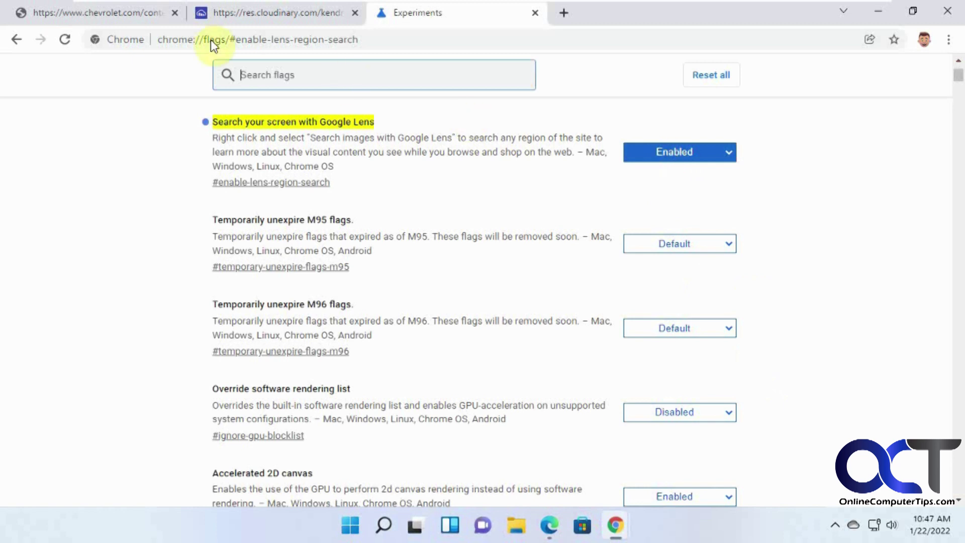
click(131, 13)
Step: Search the Corvette image with Google, review the Corvette Stingray Lens results, and return to the car tab
right_click(382, 261)
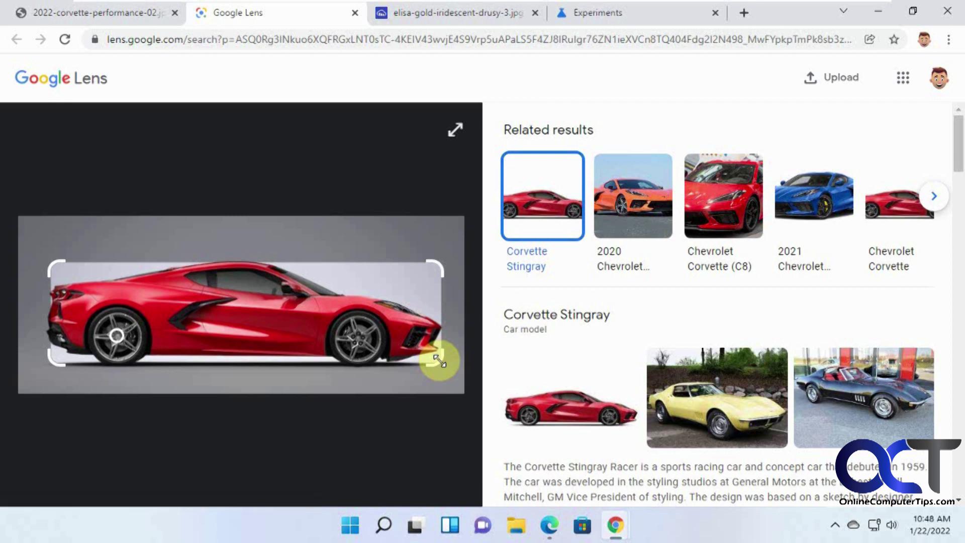
click(141, 20)
right_click(327, 207)
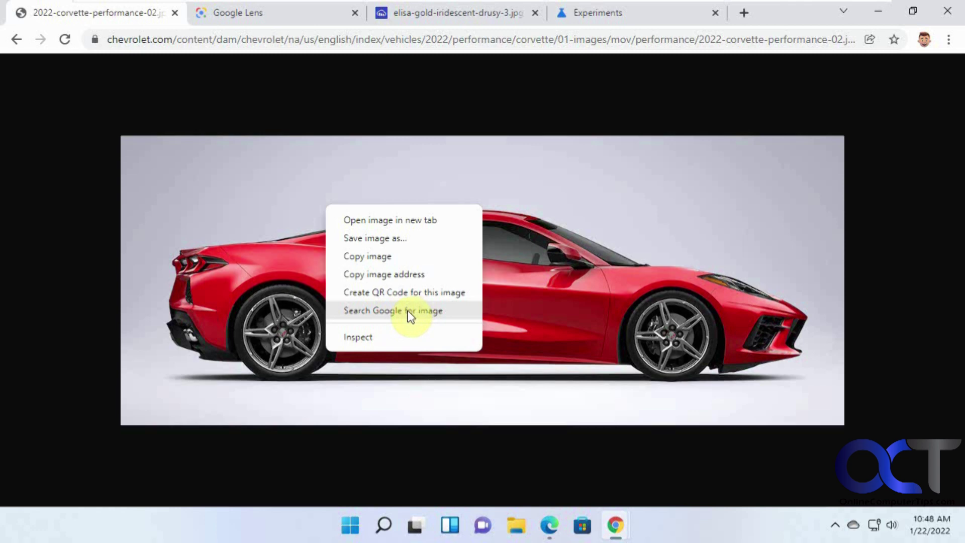
Step: Revisit the flags page, then confirm the Corvette image menu still offers only Search Google for image
click(599, 15)
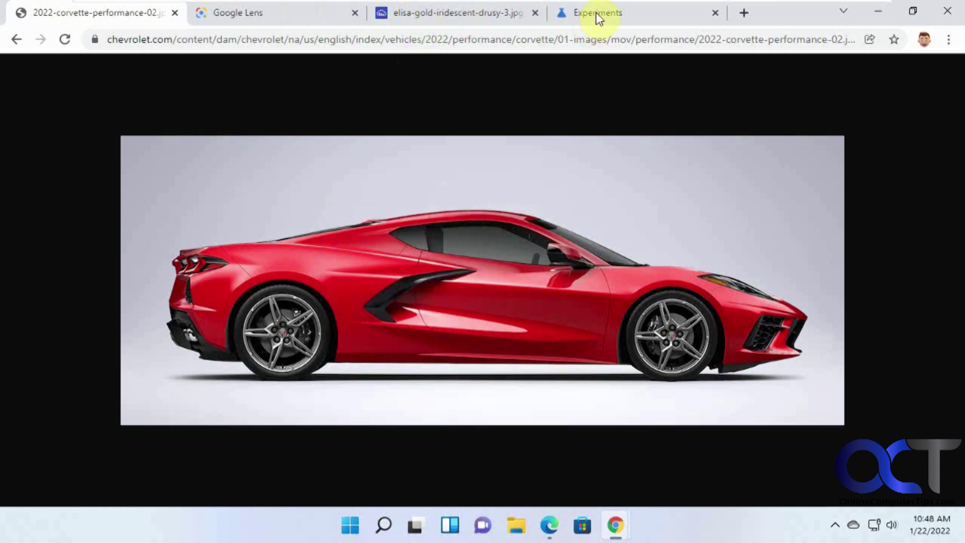
click(597, 15)
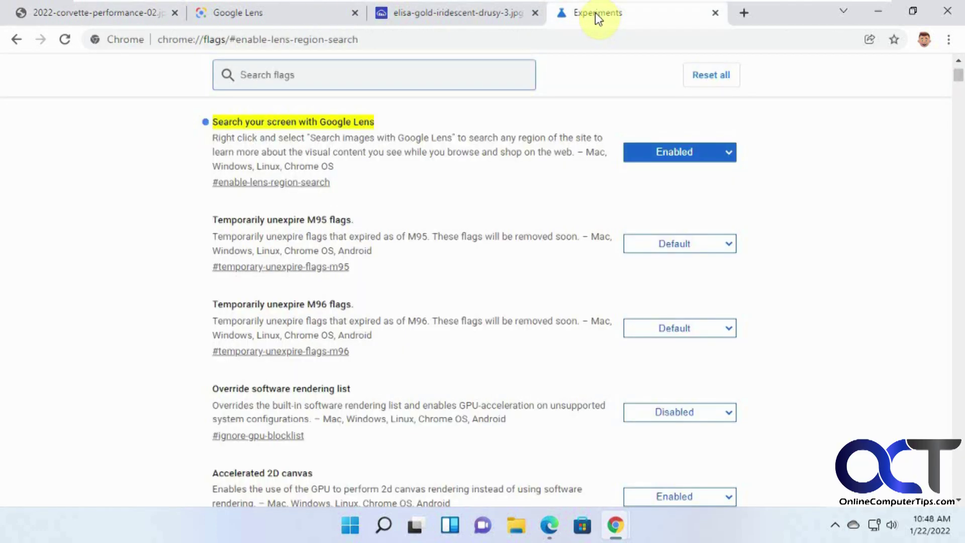
click(117, 15)
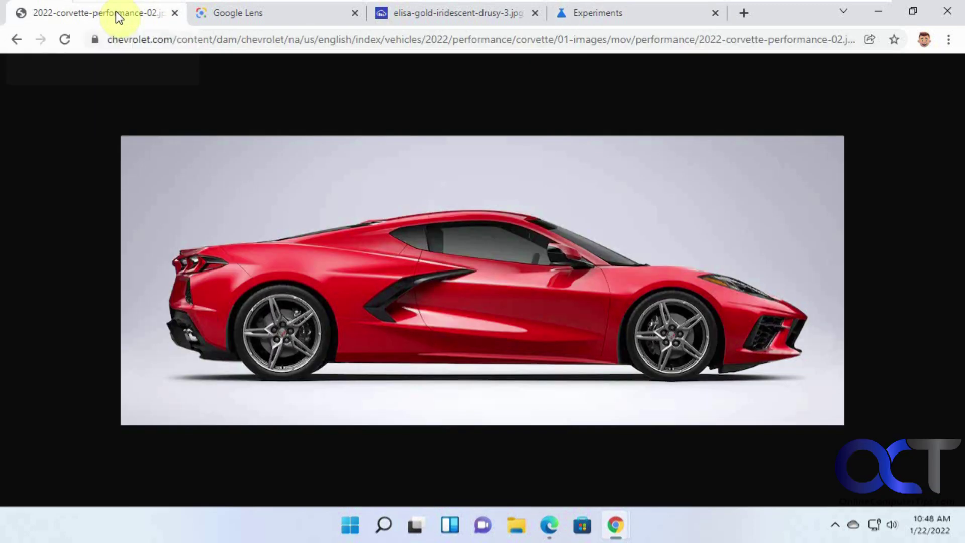
right_click(411, 286)
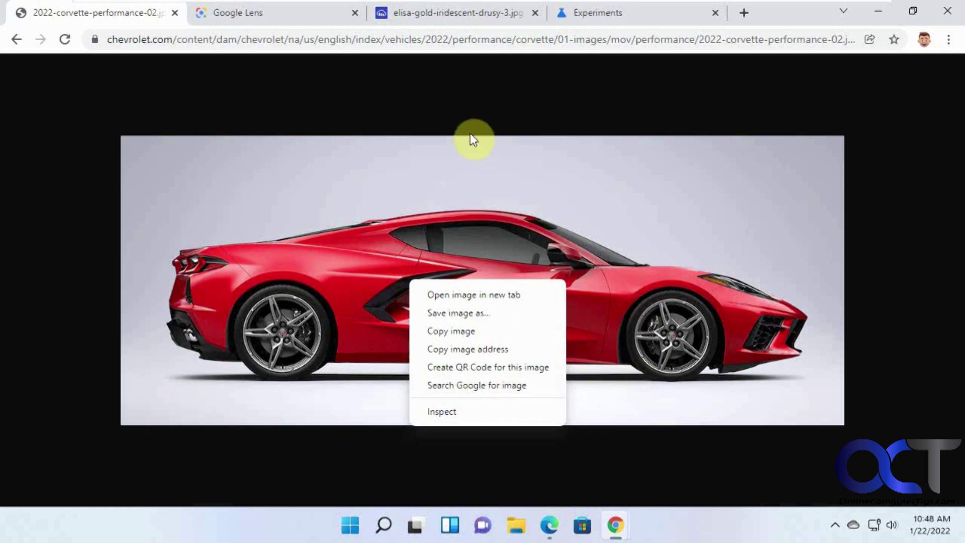
click(458, 14)
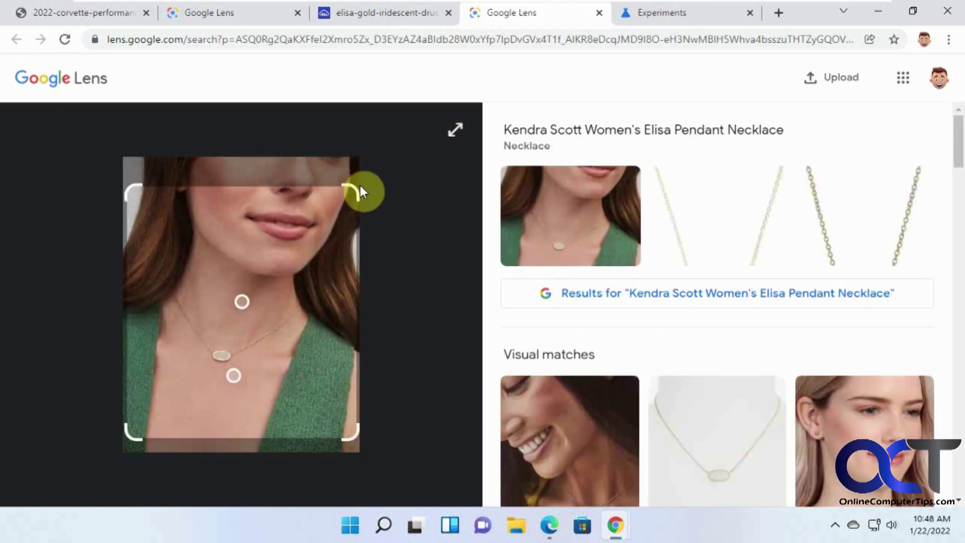
Step: Fit the Lens search area tightly around the necklace pendant and browse the Kendra Scott visual matches
drag(352, 189, 349, 159)
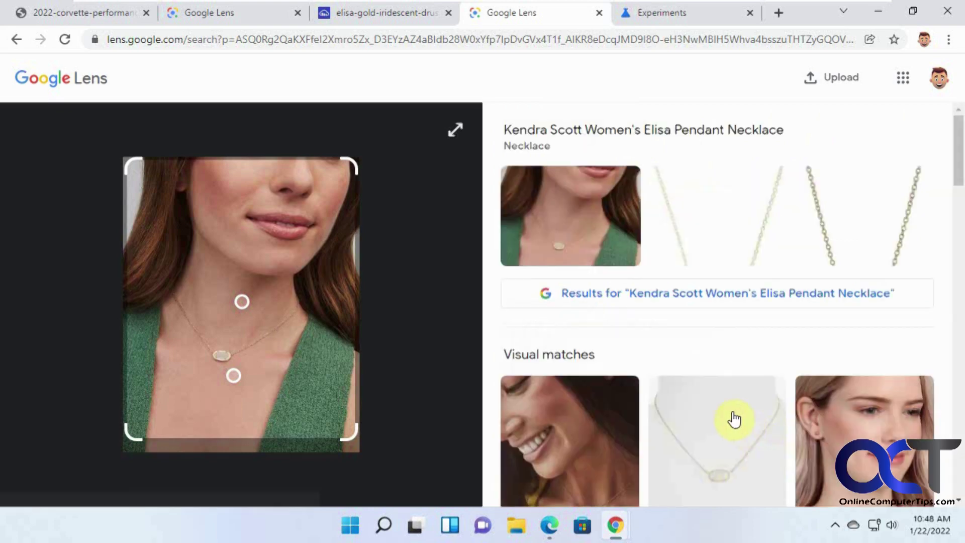
scroll(734, 419, down, 9)
scroll(732, 416, up, 3)
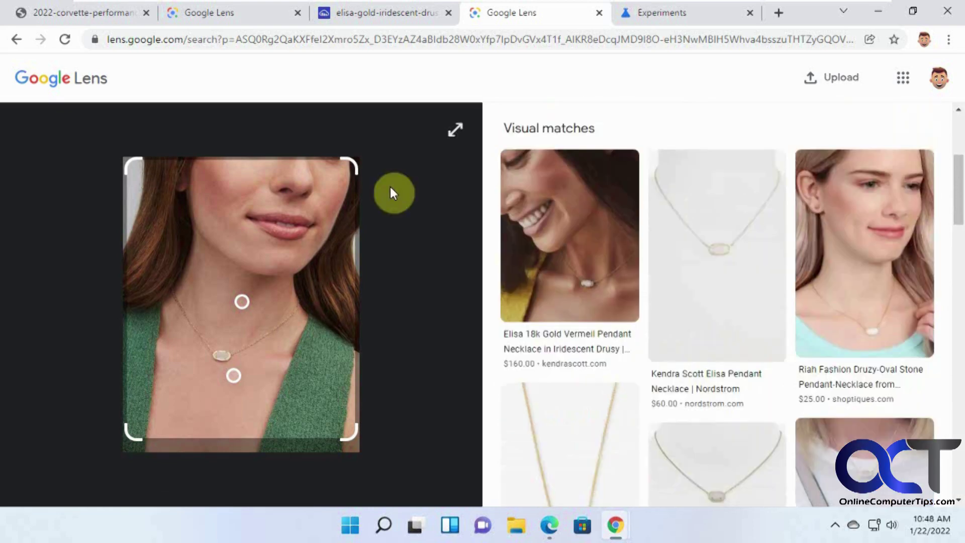
drag(348, 166, 296, 358)
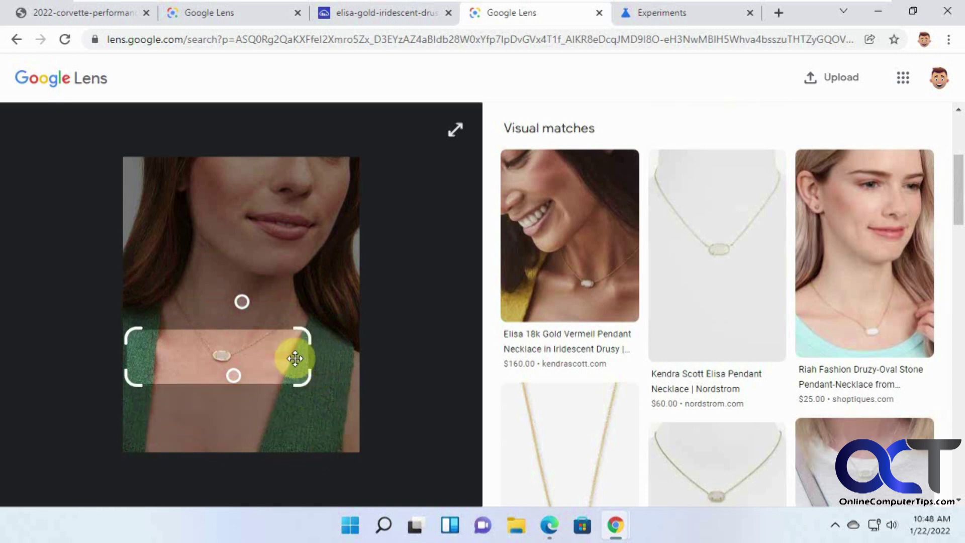
drag(123, 379, 173, 366)
click(298, 381)
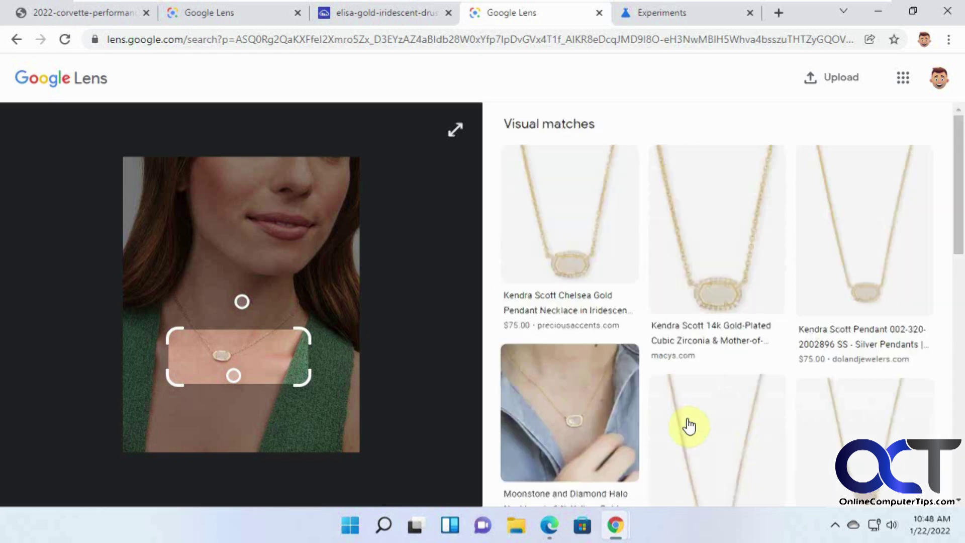
scroll(685, 422, down, 3)
scroll(688, 424, down, 4)
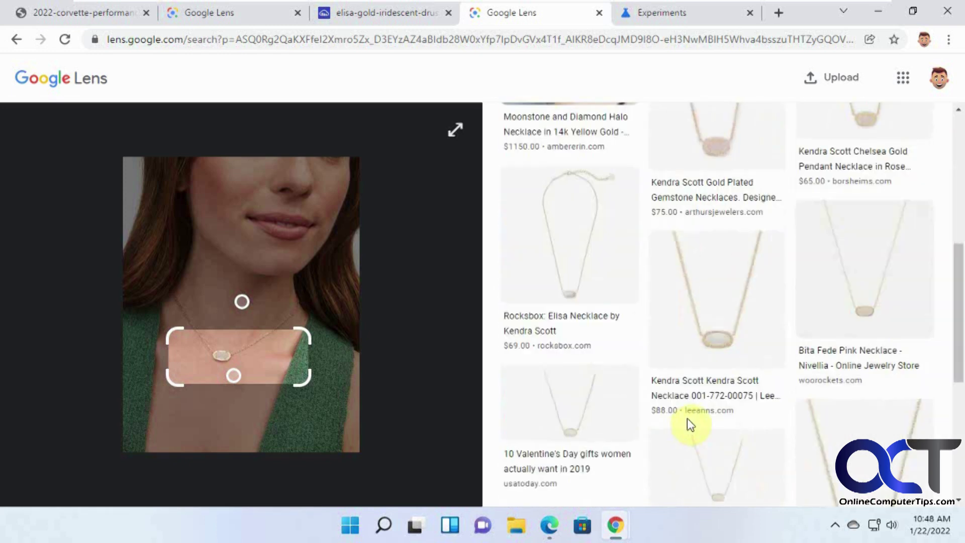
scroll(688, 419, down, 1)
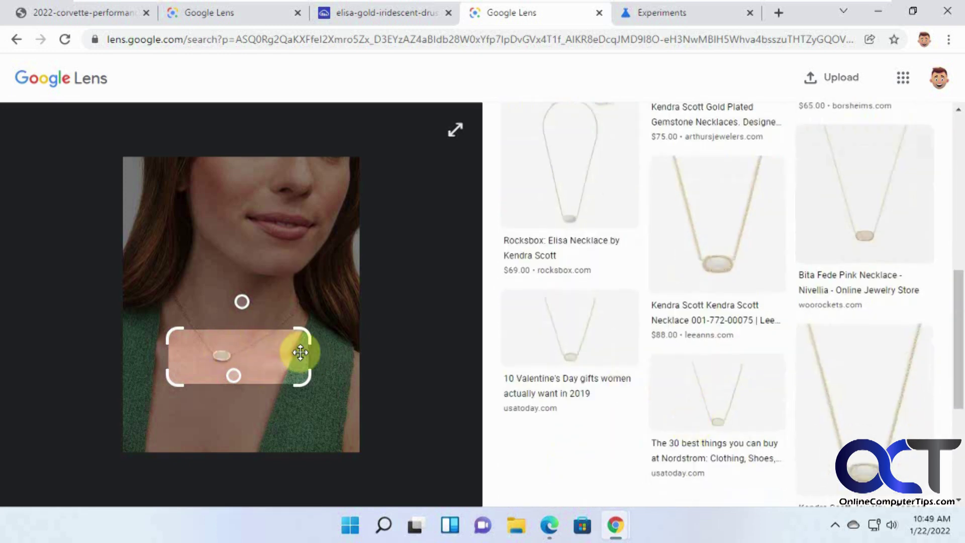
scroll(674, 345, up, 1)
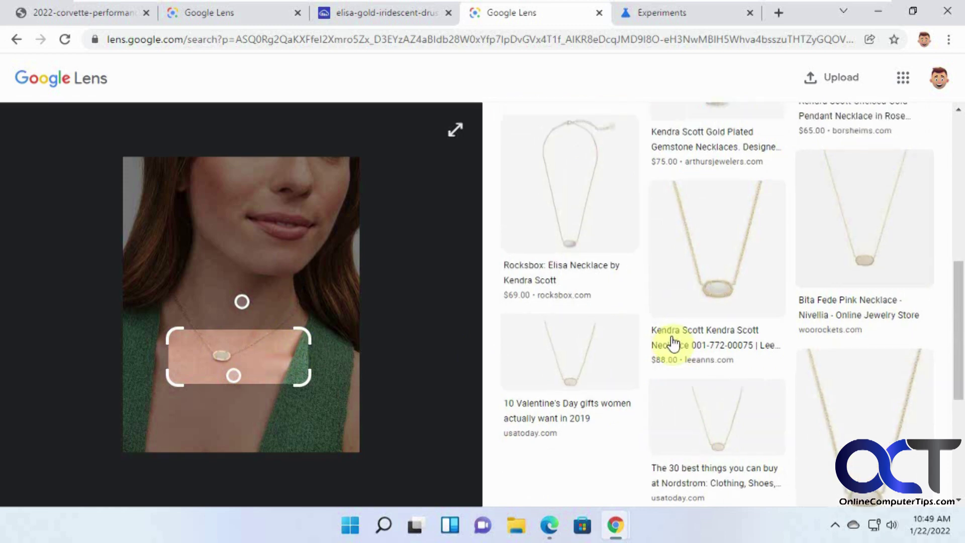
scroll(674, 347, up, 5)
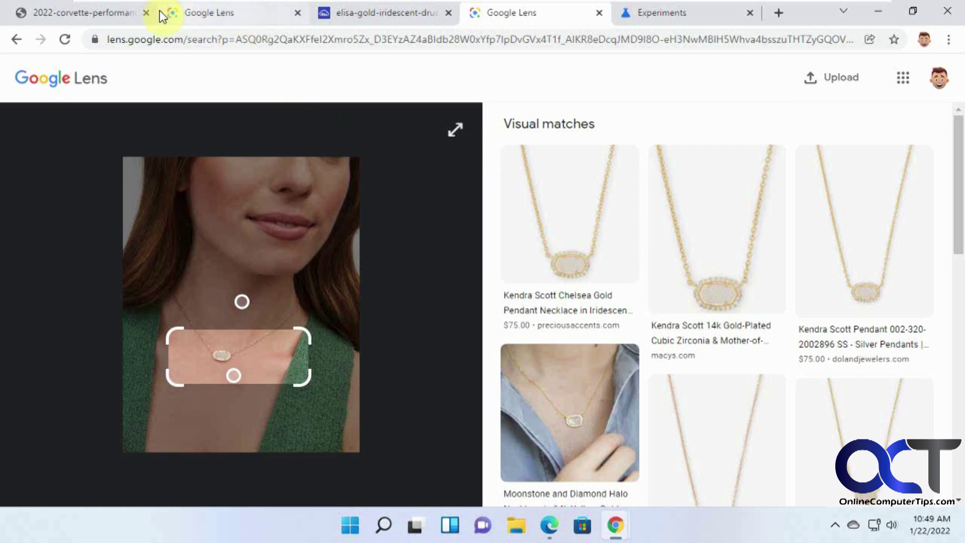
Step: Check the Corvette image's right-click options on its tab
click(95, 11)
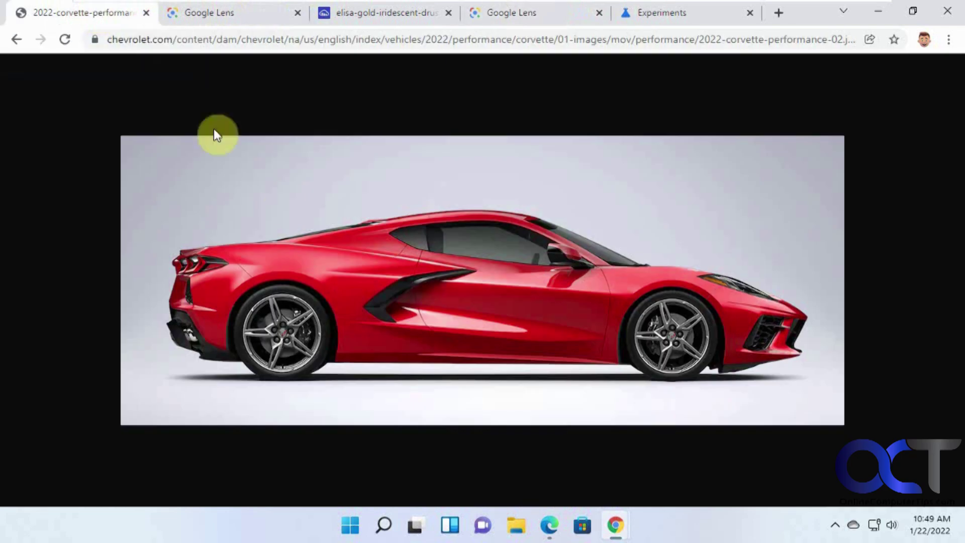
right_click(304, 216)
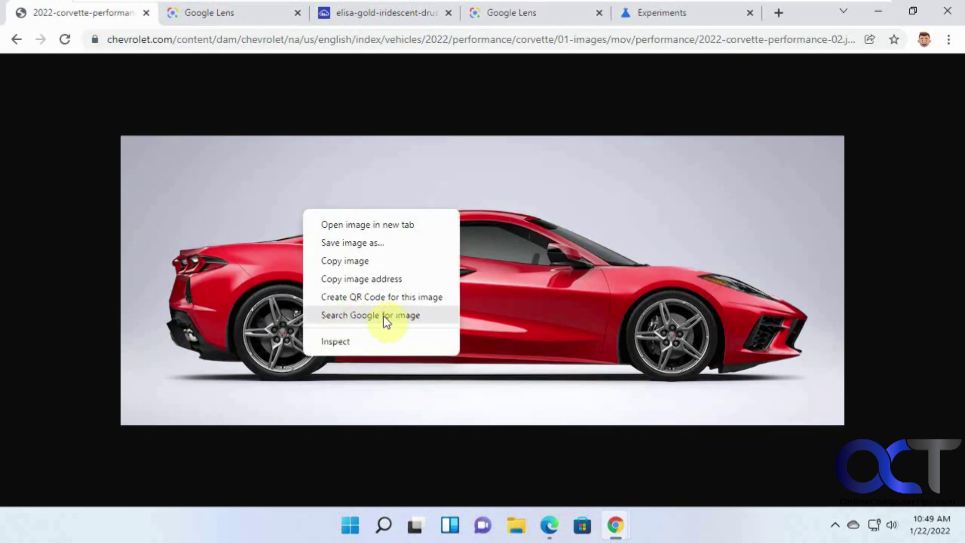
click(499, 332)
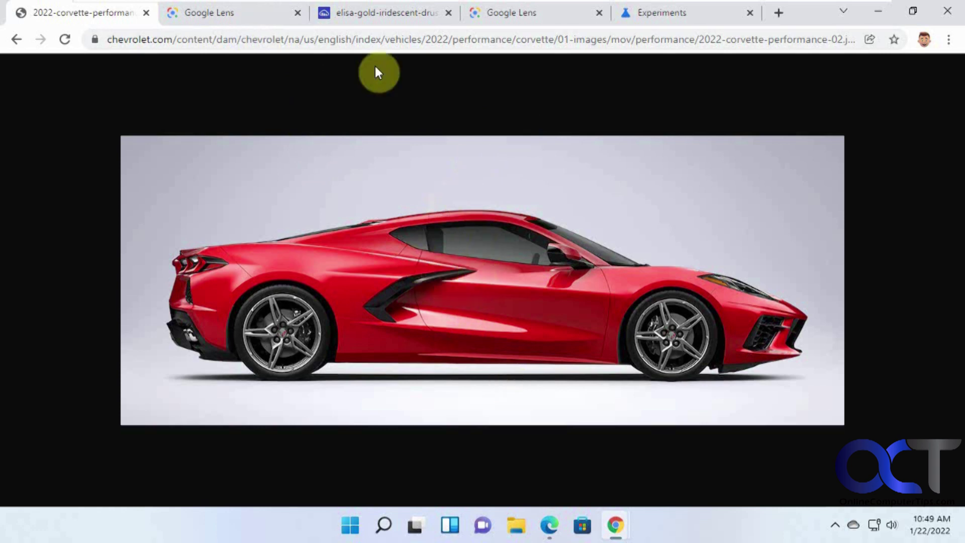
Step: Open the Lens flag's state choices, then confirm the Corvette menu shows Search image with Google Lens
click(642, 15)
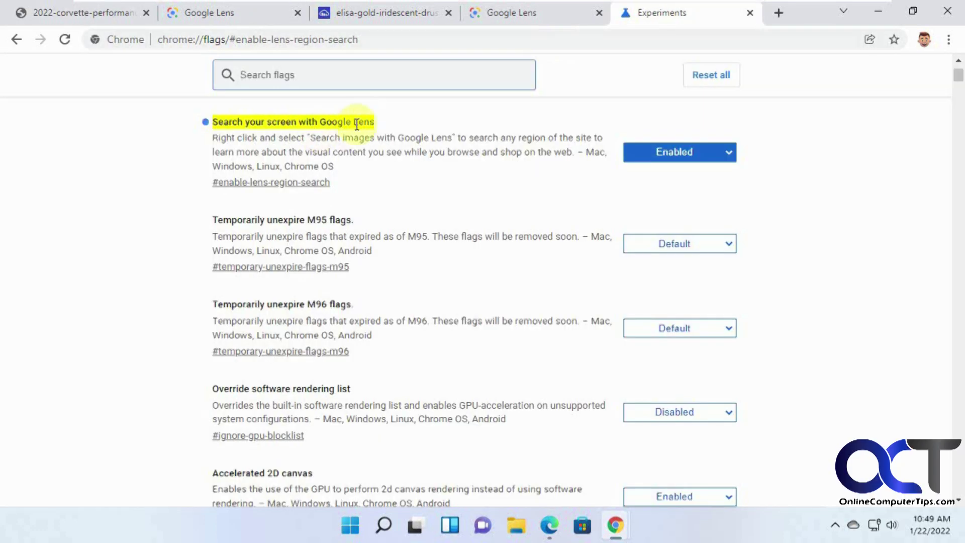
click(688, 160)
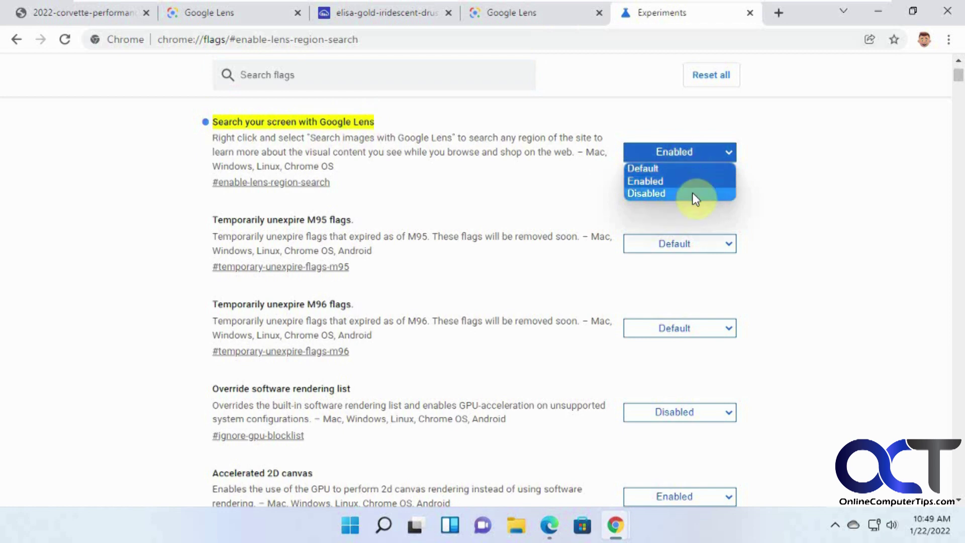
click(108, 15)
right_click(320, 211)
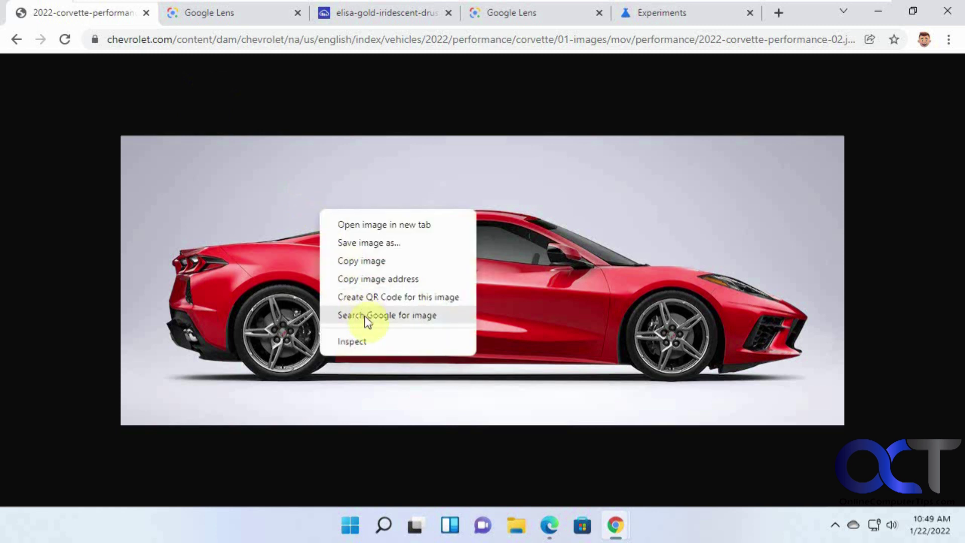
click(535, 147)
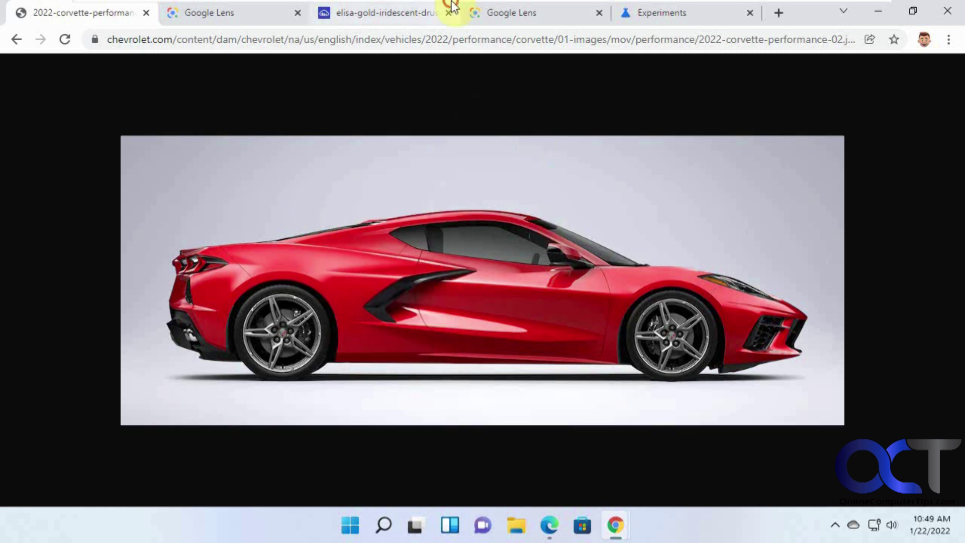